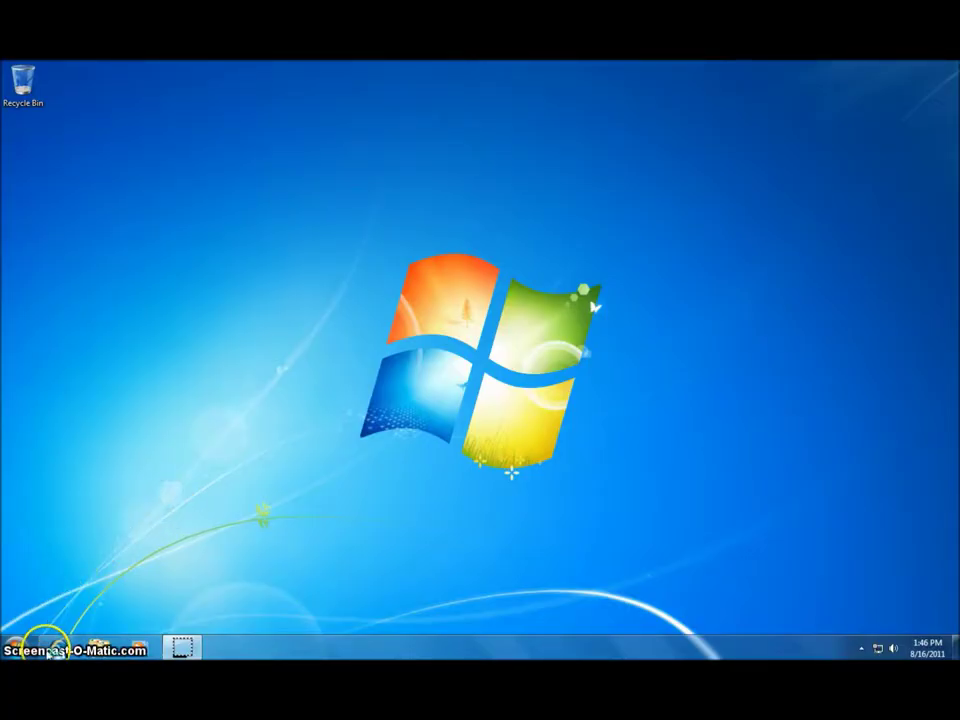
pyautogui.click(50, 648)
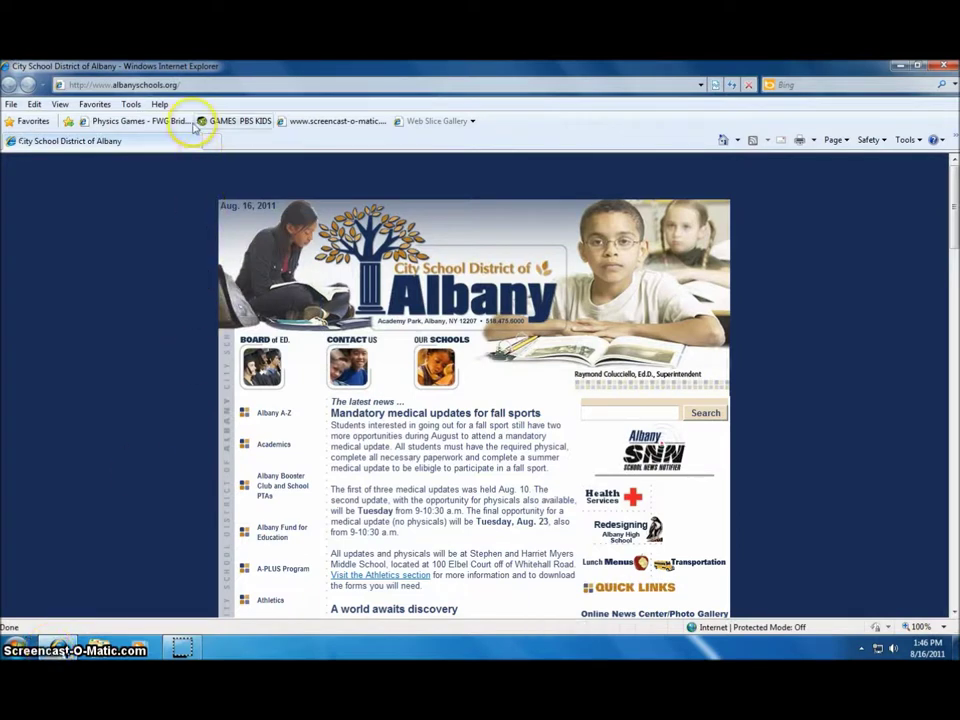
pyautogui.click(185, 86)
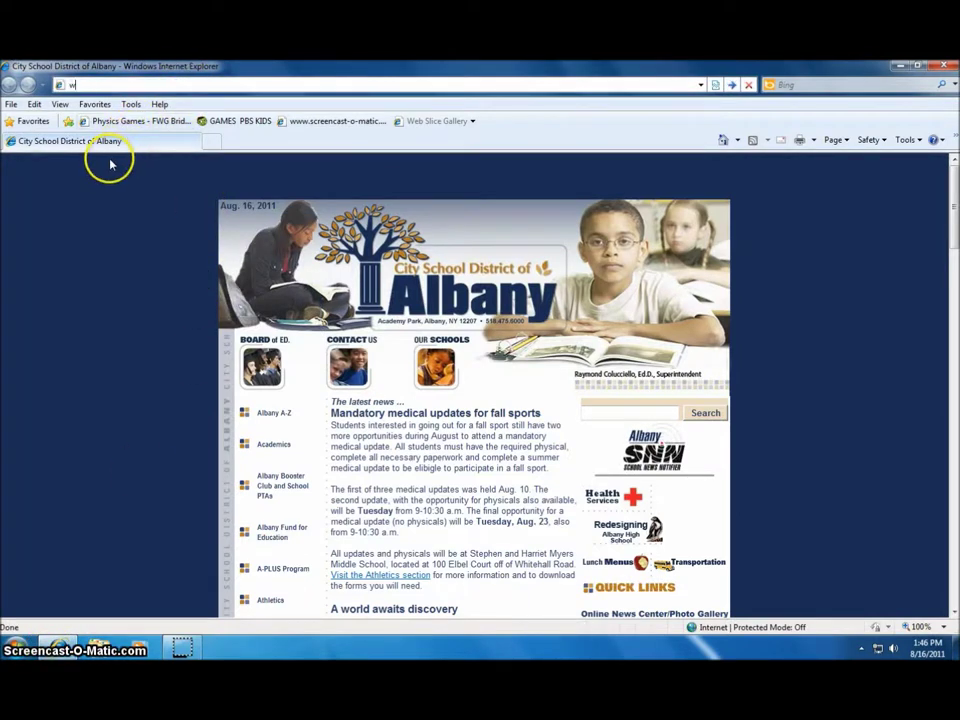
pyautogui.write('www.google.com')
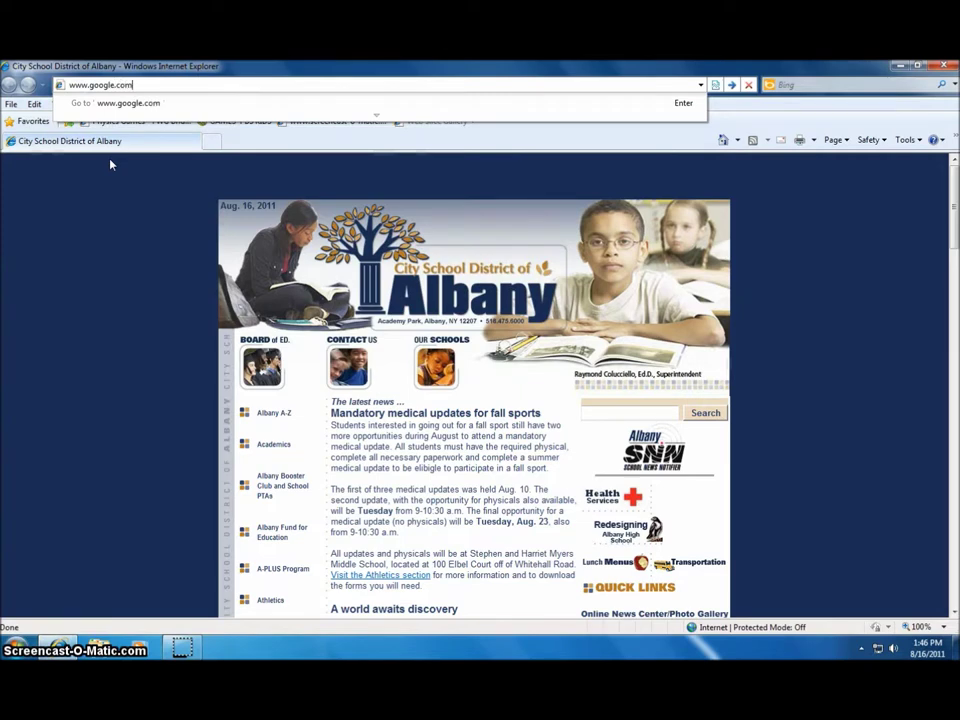
pyautogui.press('Return')
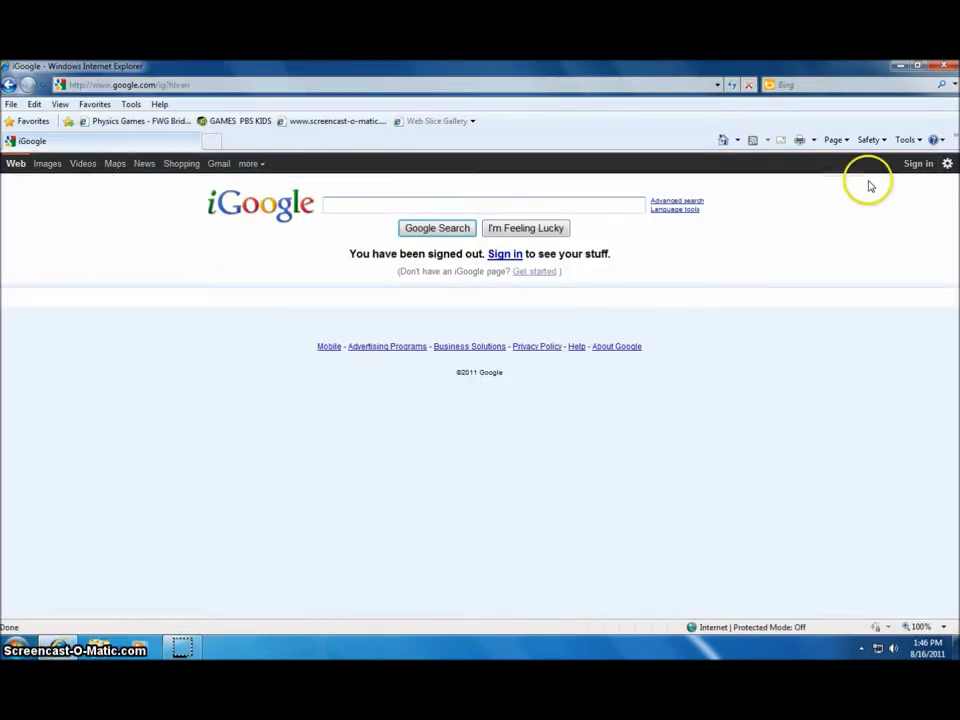
# Sign in to Google by entering the account e-mail address and password
pyautogui.click(911, 164)
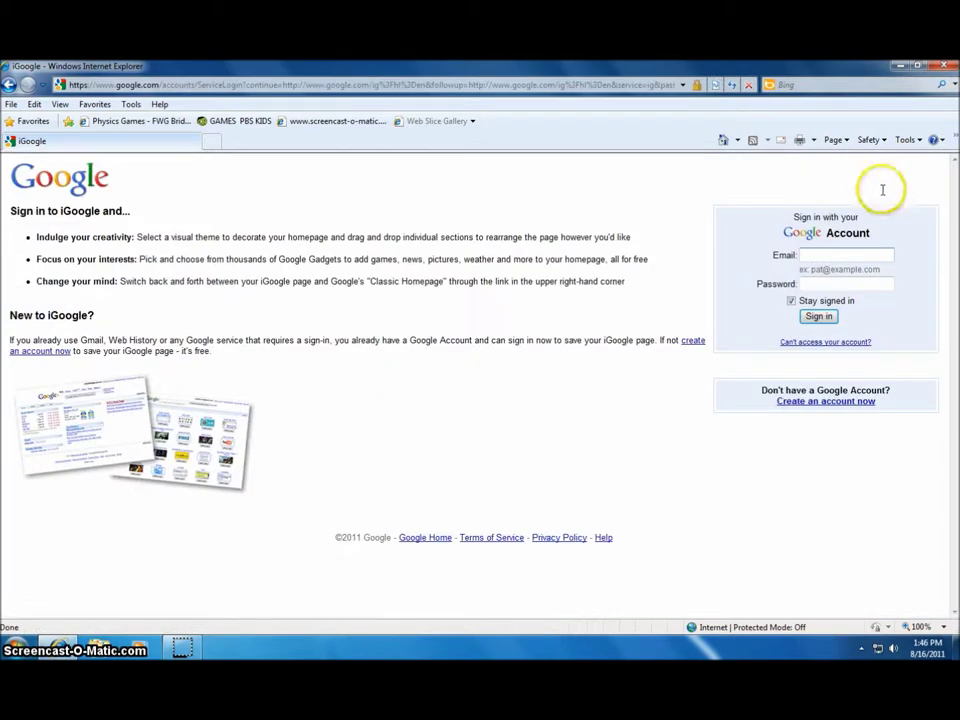
pyautogui.click(826, 255)
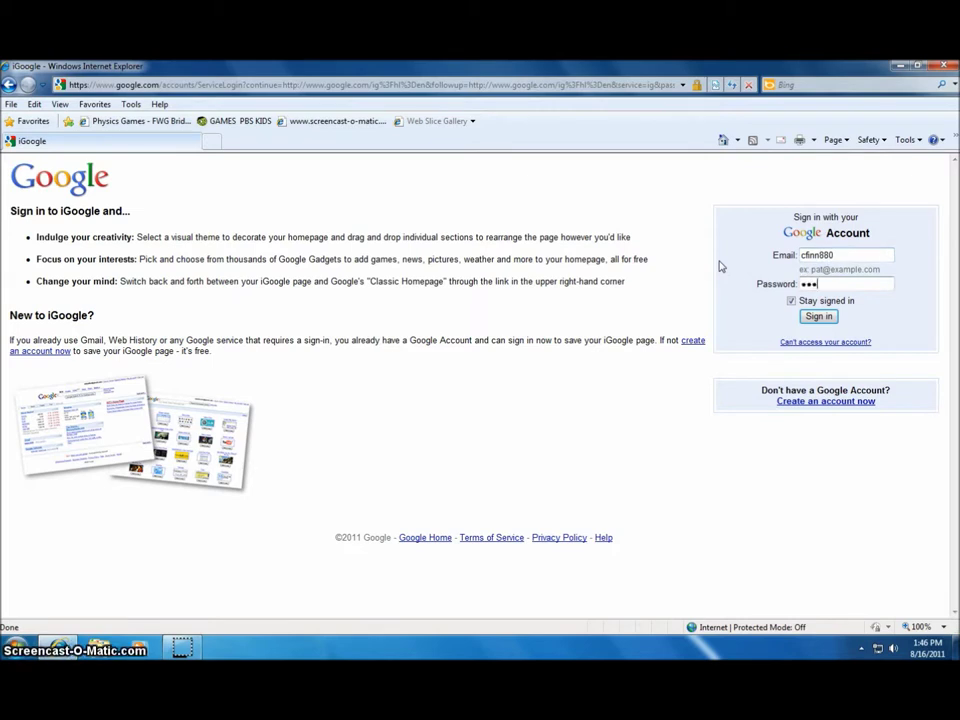
pyautogui.click(822, 318)
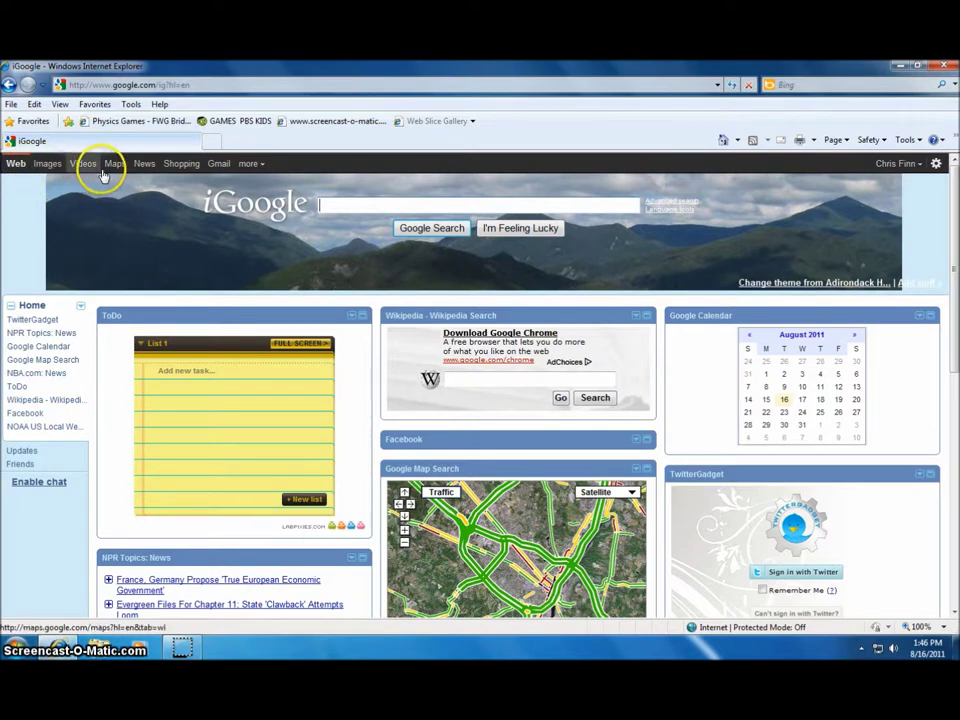
# Open Documents from the 'more' menu in the iGoogle navigation bar
pyautogui.click(250, 166)
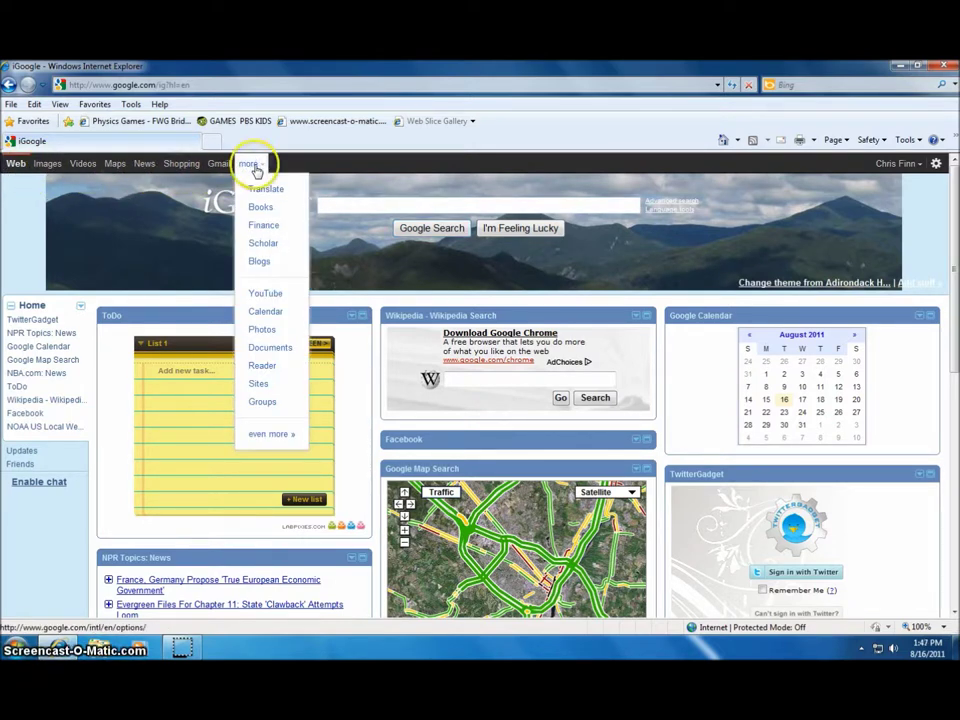
pyautogui.click(272, 350)
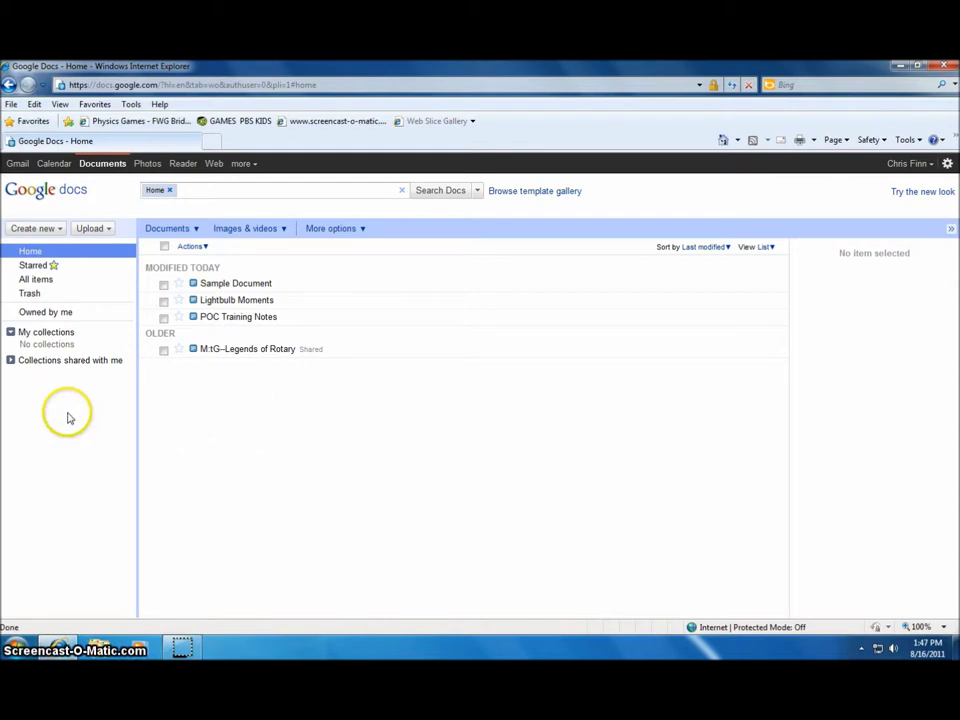
# Create a new blank document and a new presentation, closing each window
pyautogui.click(38, 229)
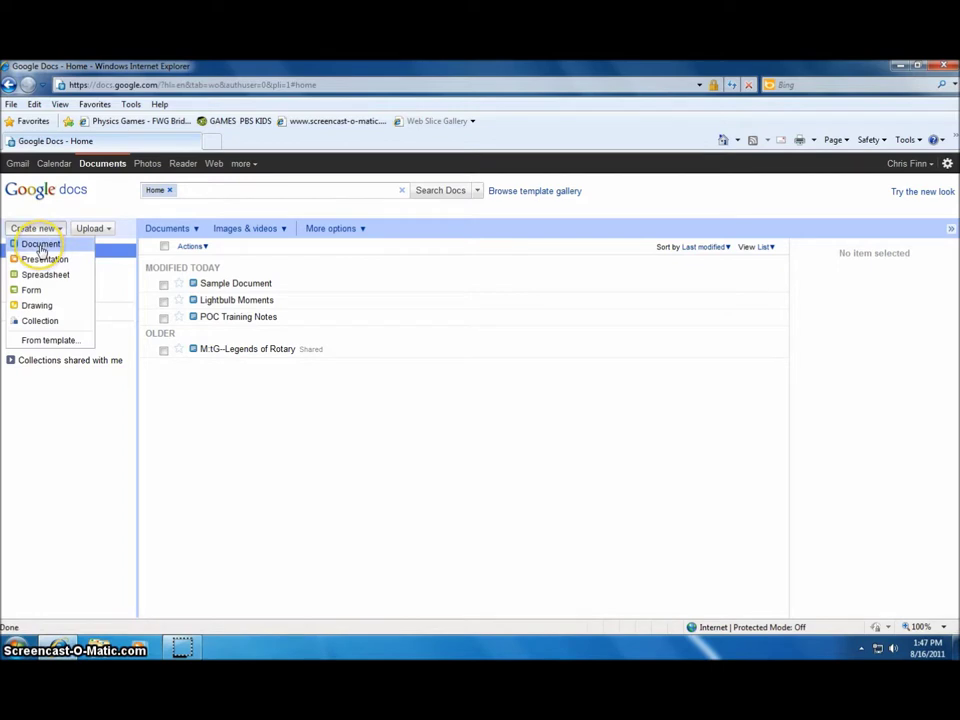
pyautogui.click(40, 246)
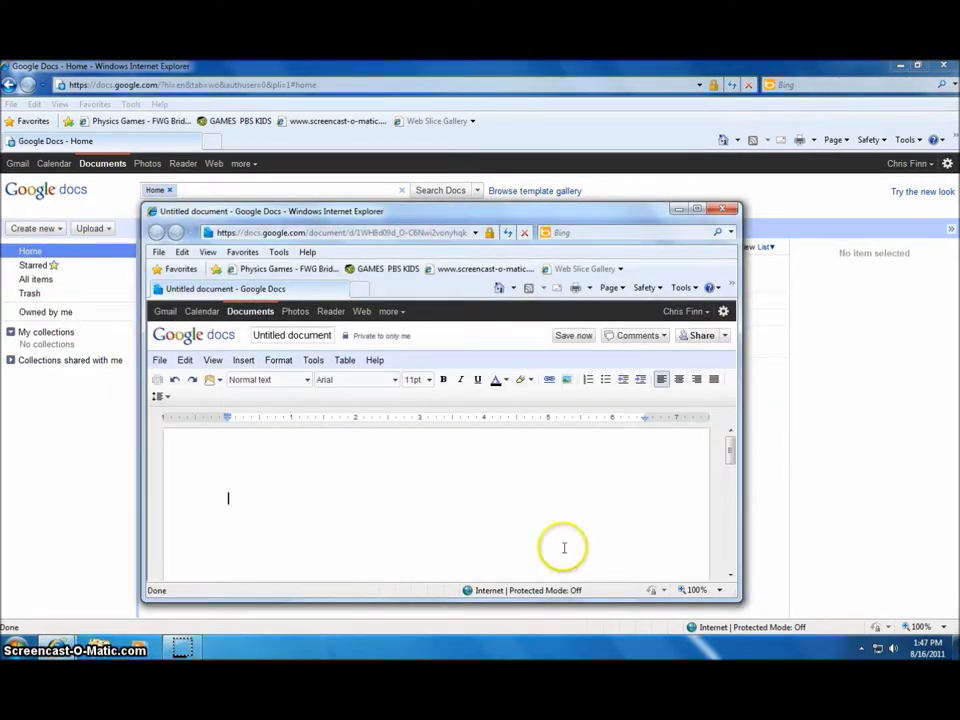
pyautogui.click(716, 208)
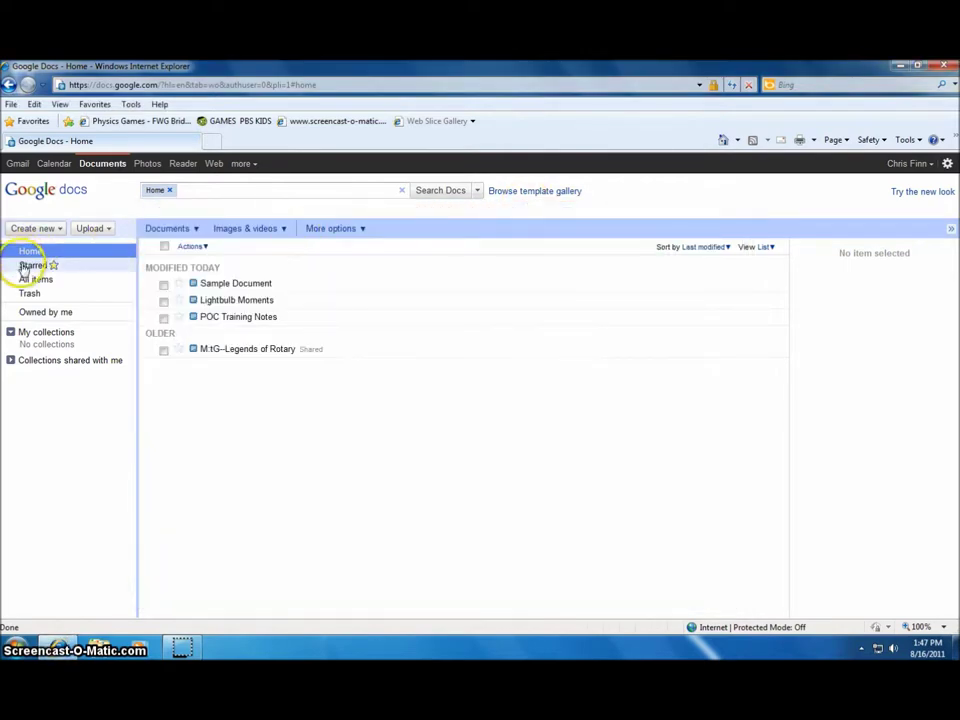
pyautogui.click(30, 228)
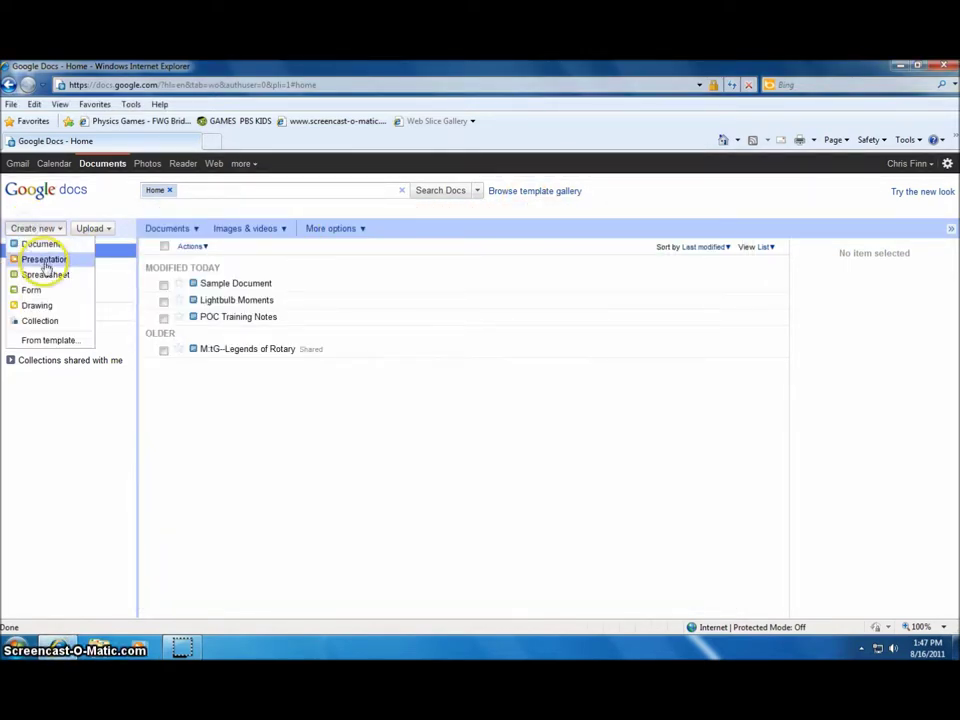
pyautogui.click(45, 262)
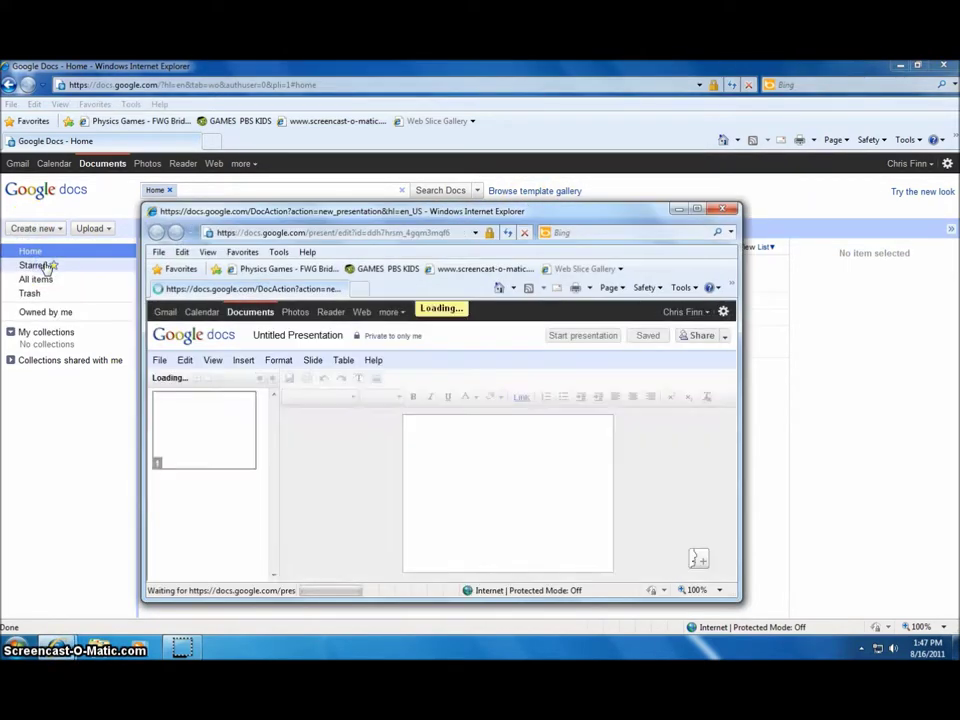
pyautogui.click(718, 210)
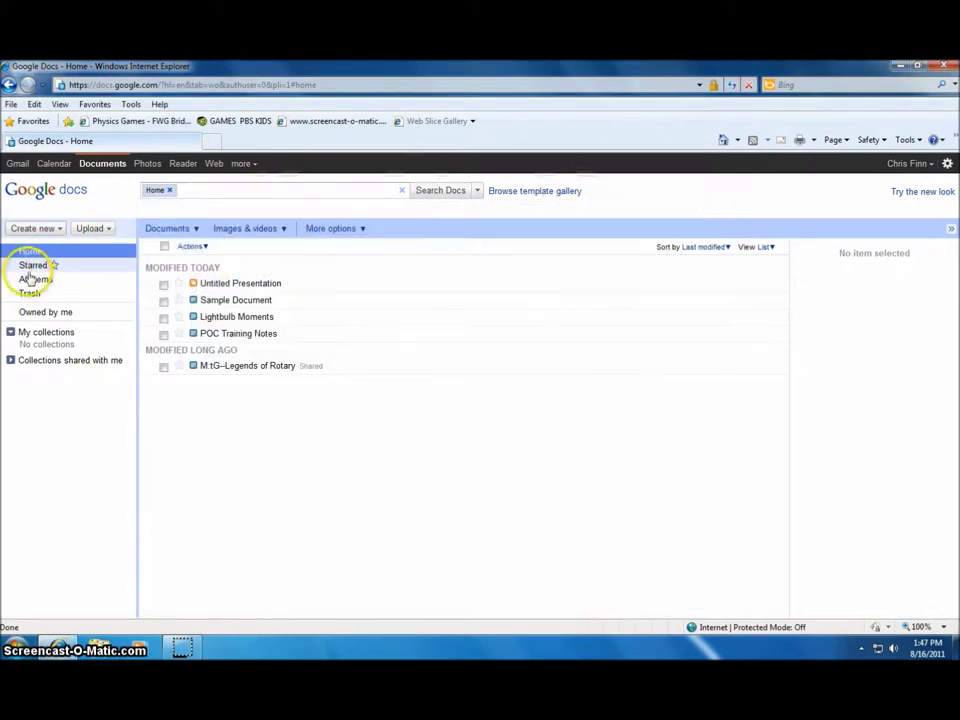
# Create and close a new spreadsheet, then open Sample Document
pyautogui.click(26, 229)
pyautogui.click(43, 274)
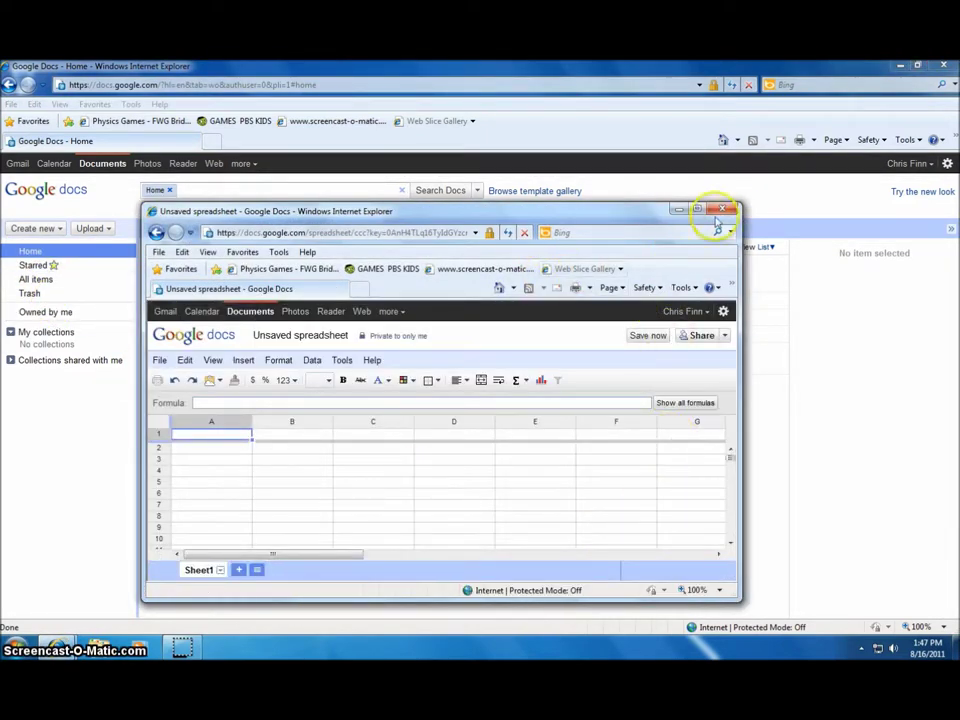
pyautogui.click(731, 211)
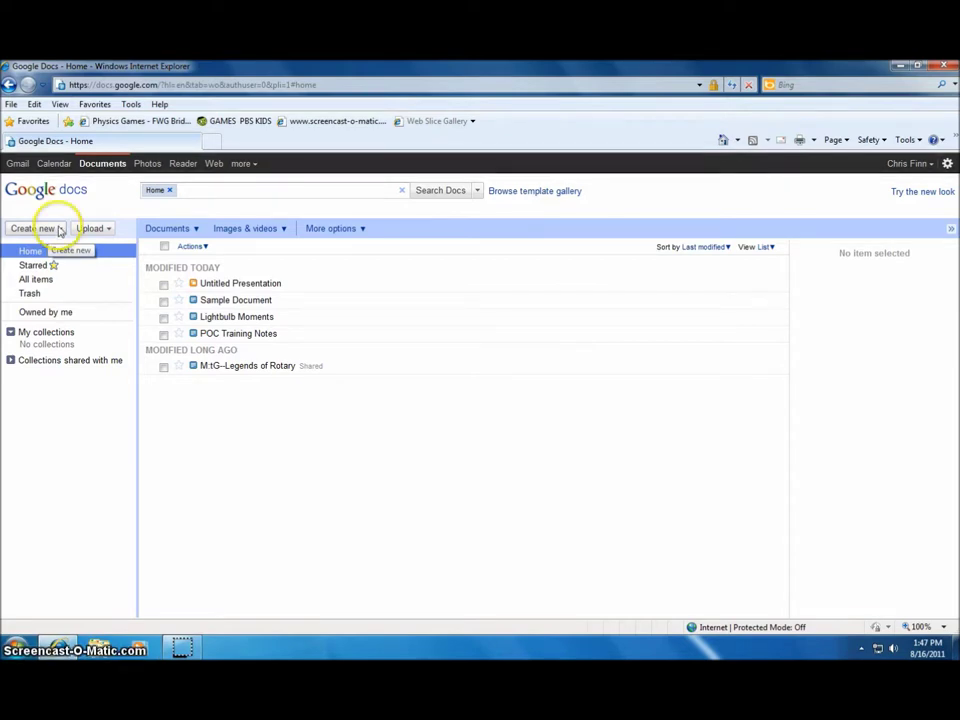
pyautogui.click(244, 302)
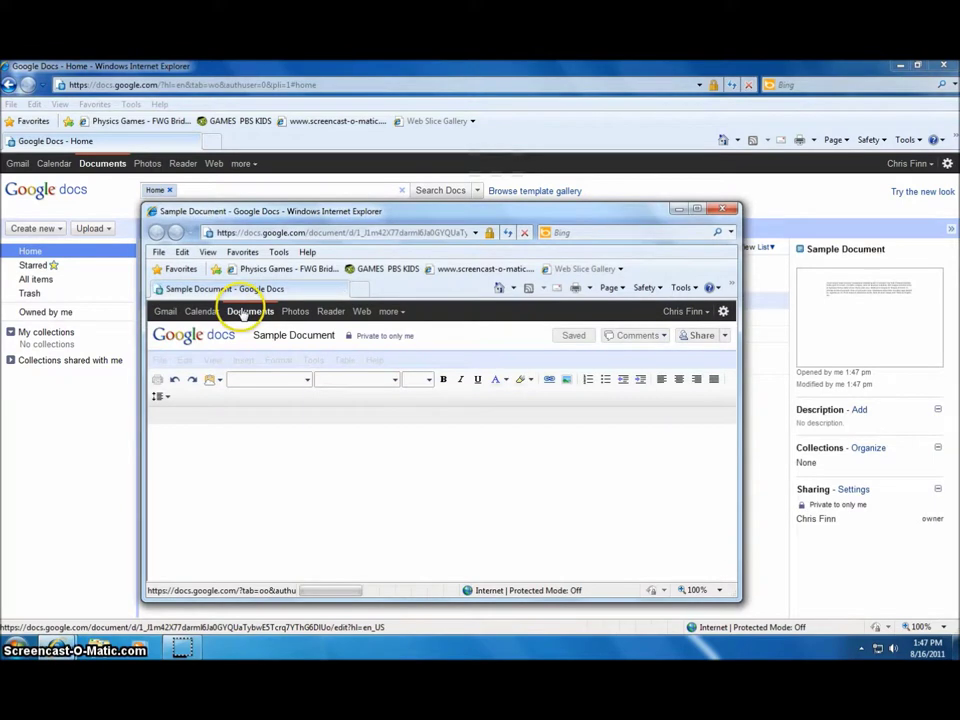
# Maximize the Sample Document window and bring up its download options
pyautogui.click(697, 211)
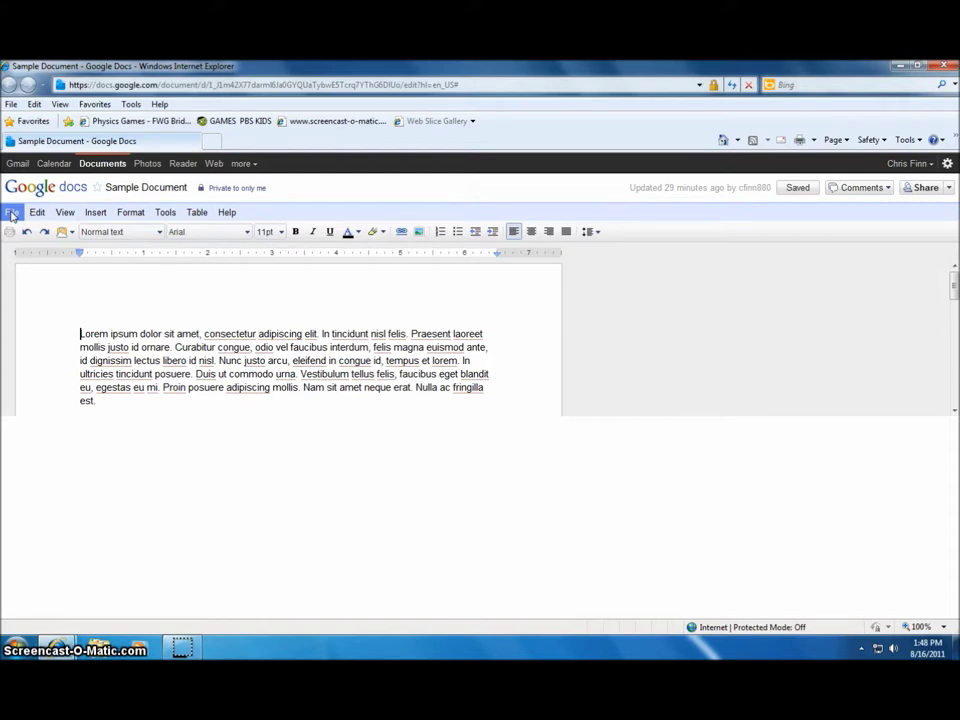
pyautogui.click(12, 213)
# Save Sample Document as SampleDocument.doc on Cruzer (F:), overwriting the old copy, and check it in Word
pyautogui.moveTo(90, 350)
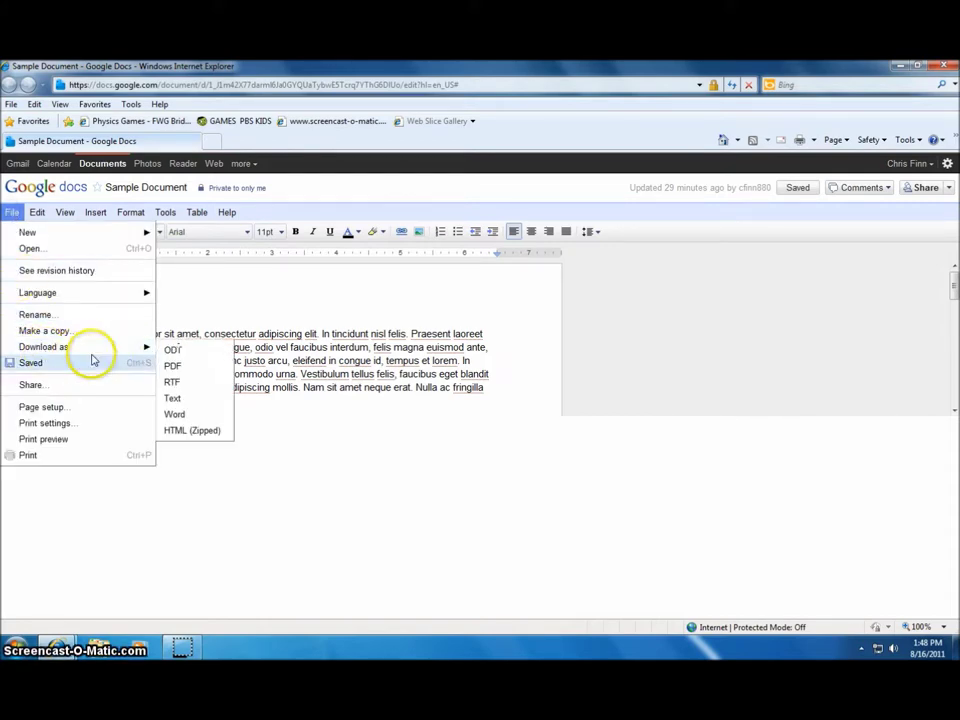
pyautogui.click(203, 415)
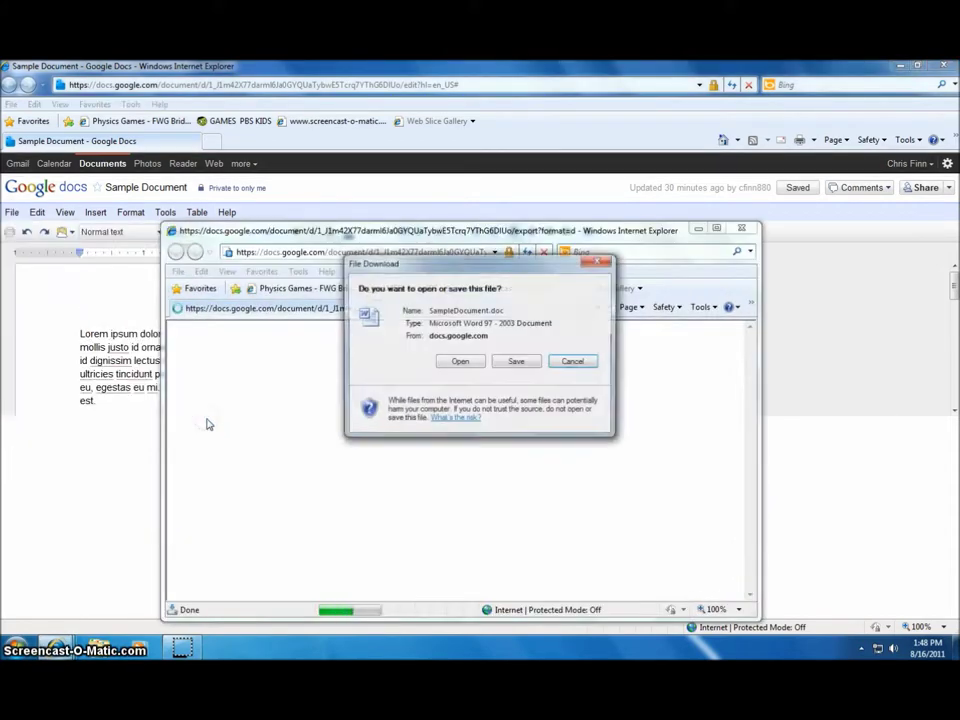
pyautogui.click(515, 362)
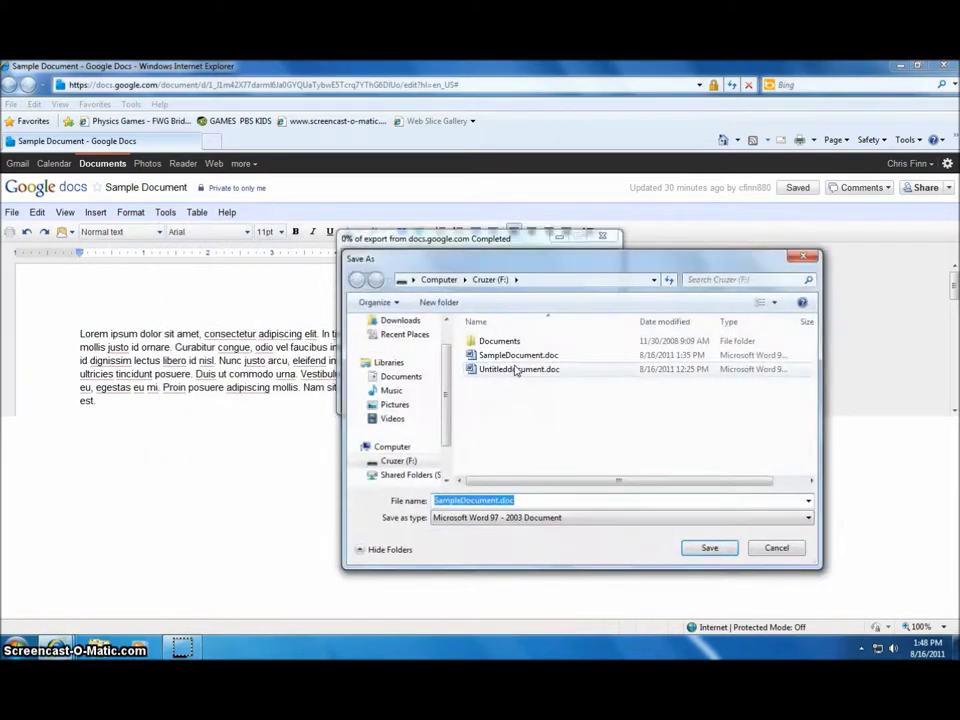
pyautogui.click(700, 558)
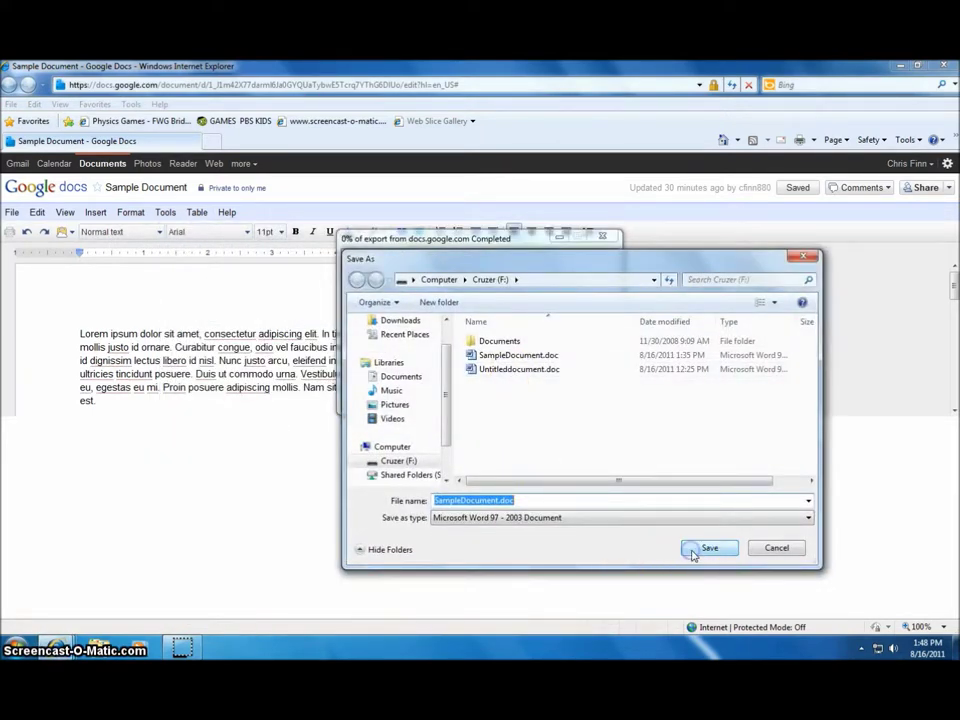
pyautogui.click(521, 356)
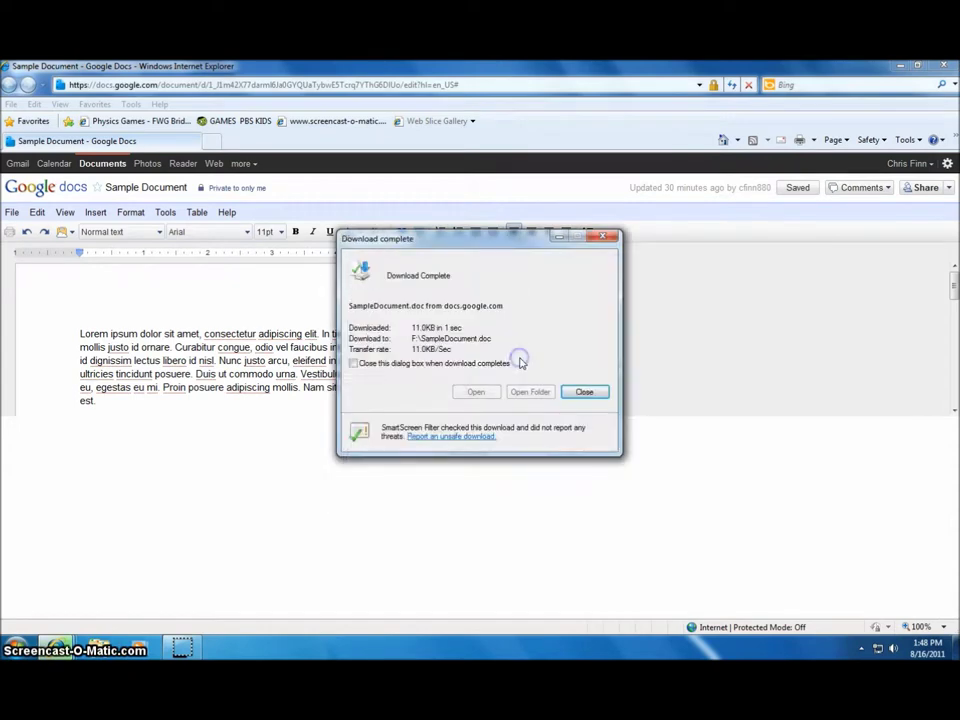
pyautogui.click(479, 393)
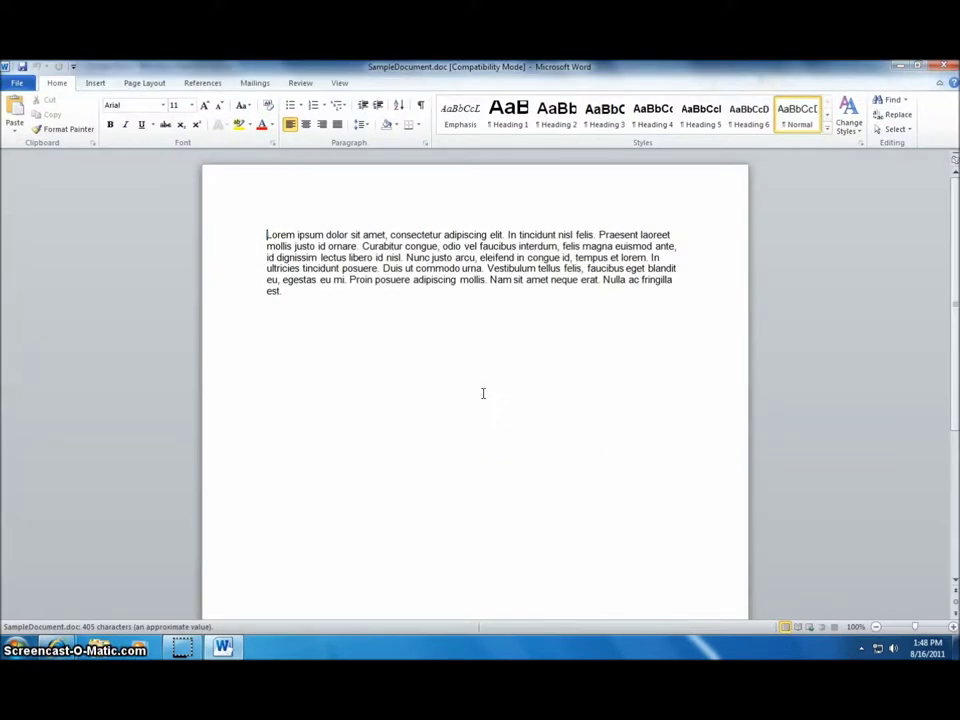
pyautogui.click(943, 66)
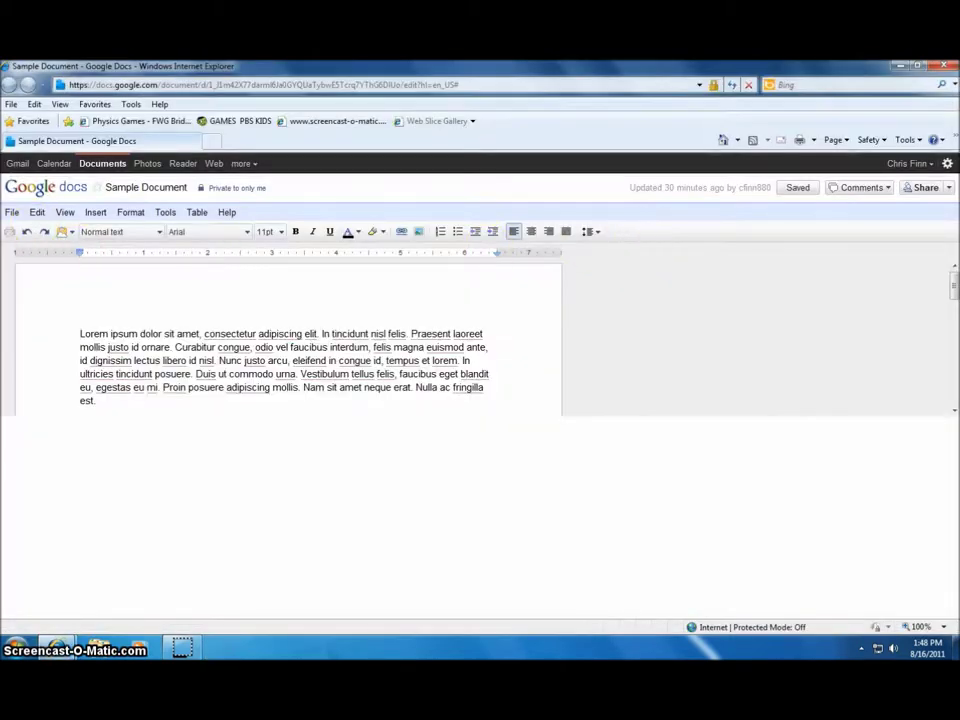
# Place the cursor before 'Lorem' and open sharing settings from the 'Private to only me' label
pyautogui.click(18, 210)
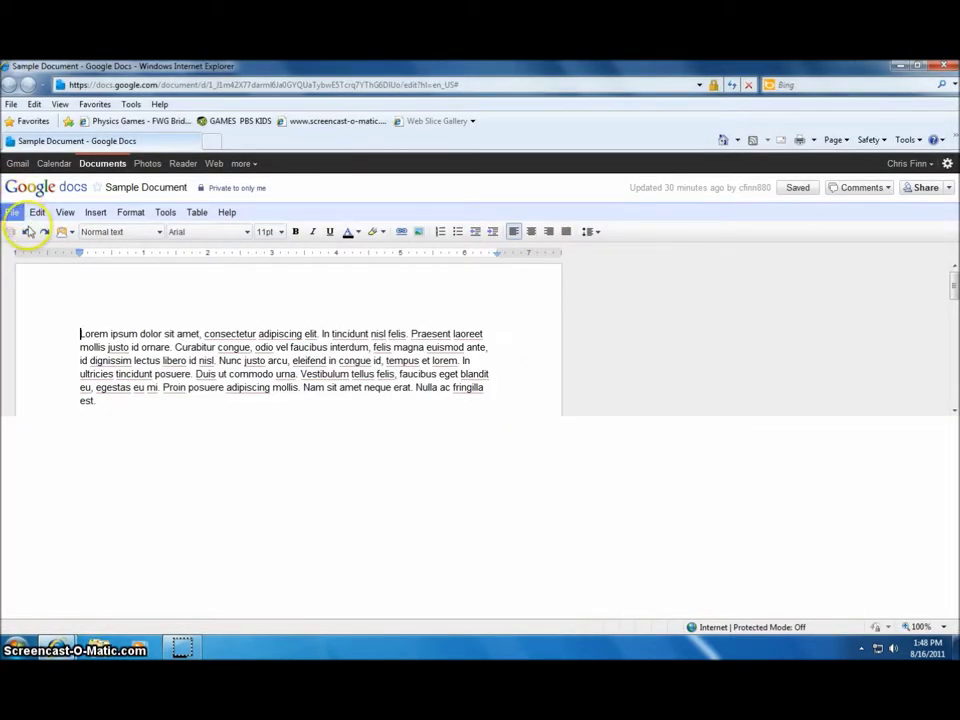
pyautogui.click(34, 285)
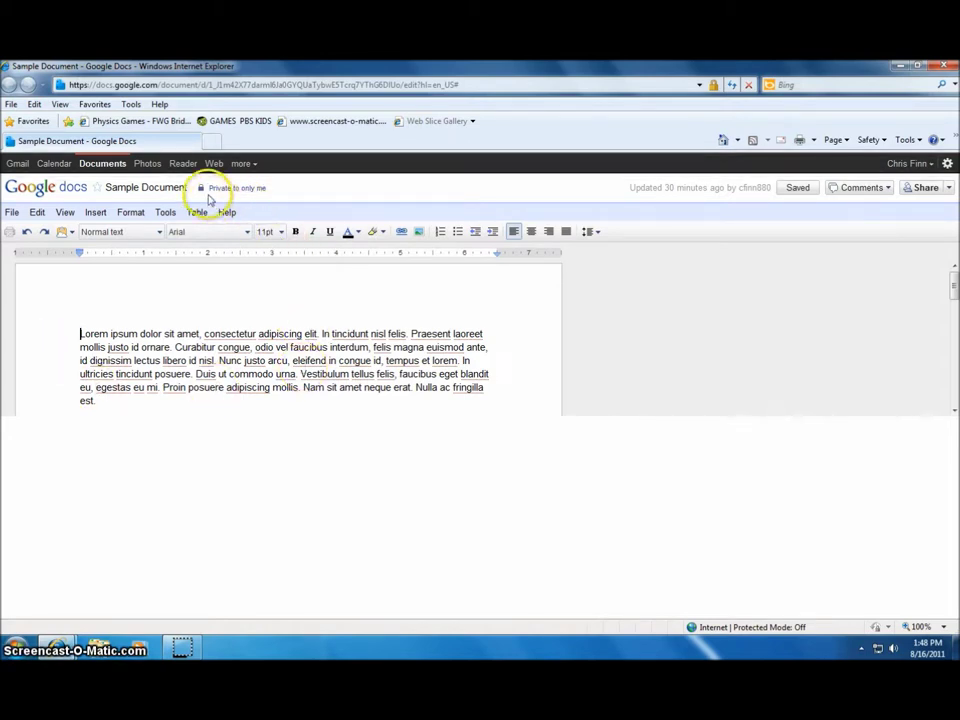
pyautogui.moveTo(202, 191)
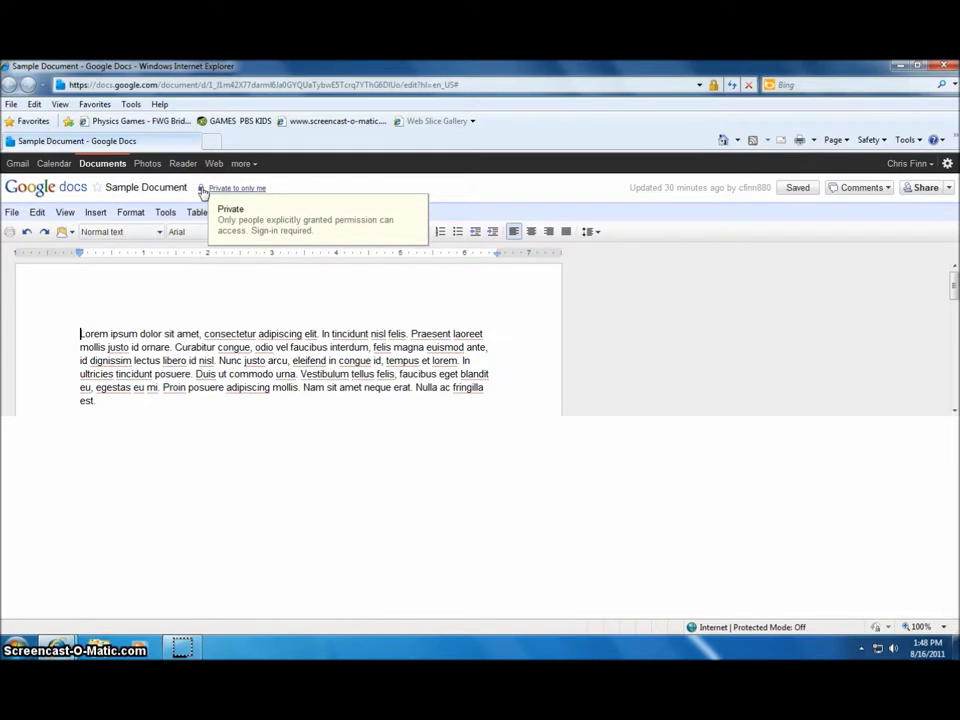
pyautogui.click(202, 191)
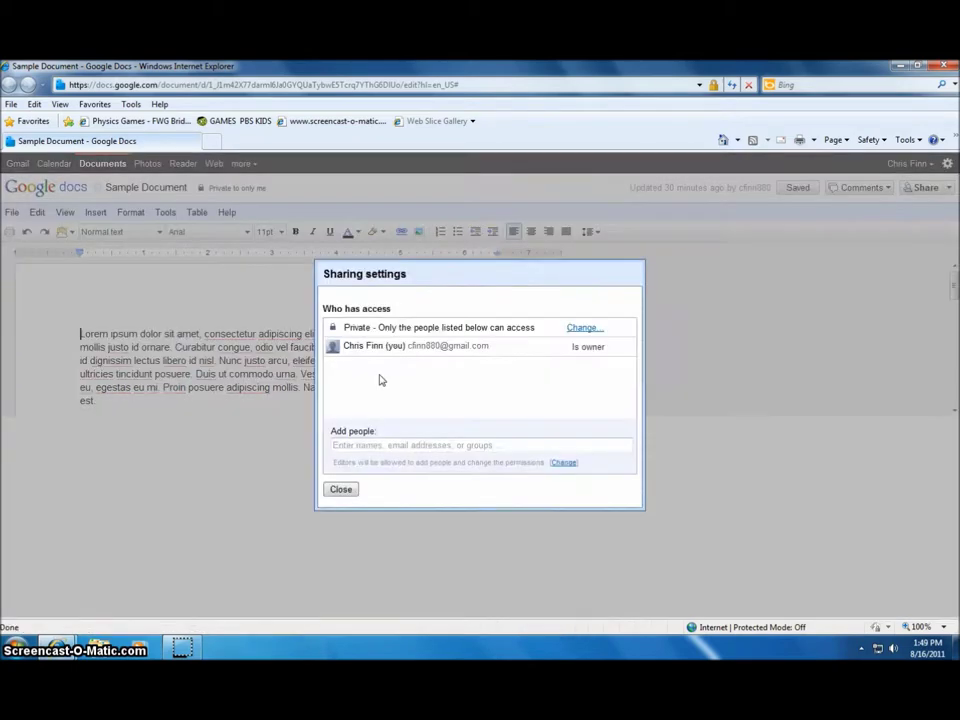
# Add the collaborator's e-mail address with Can edit access, share and save, then close
pyautogui.click(351, 446)
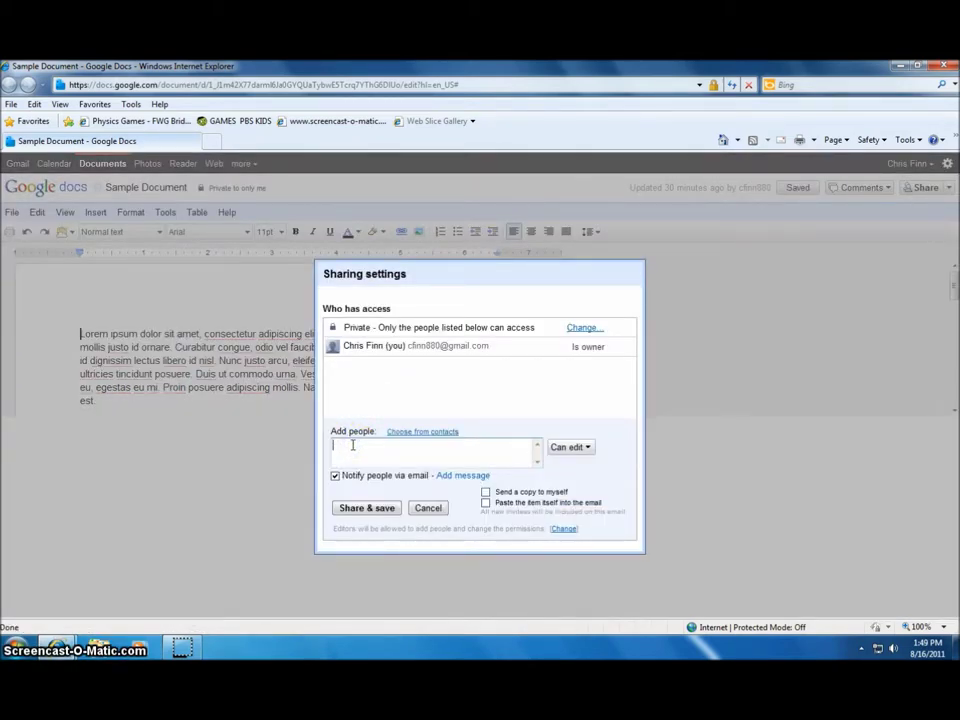
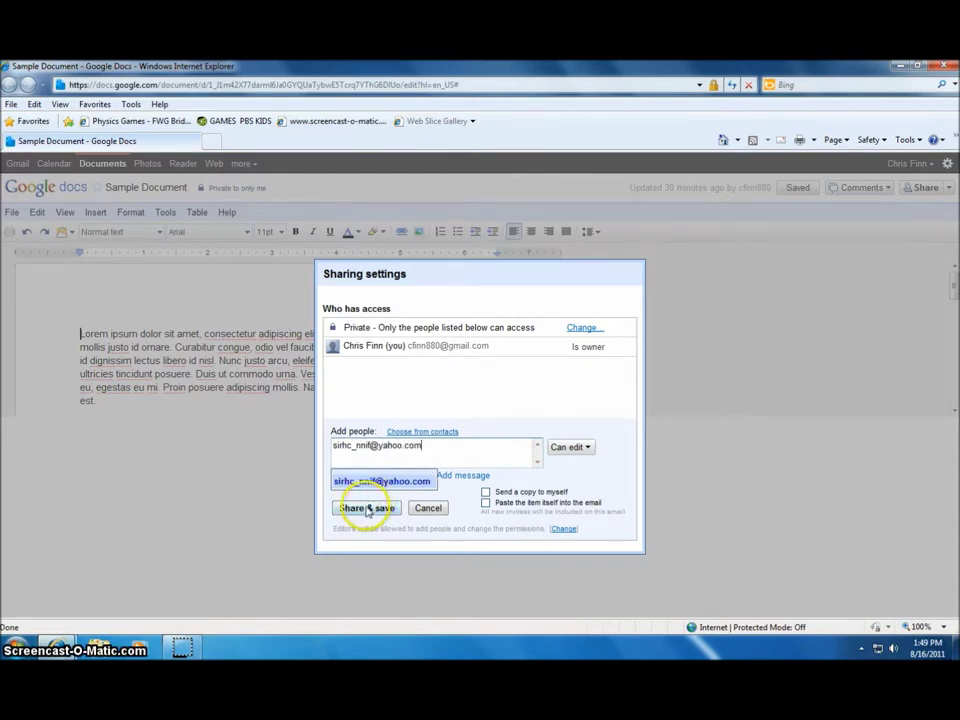
pyautogui.click(372, 486)
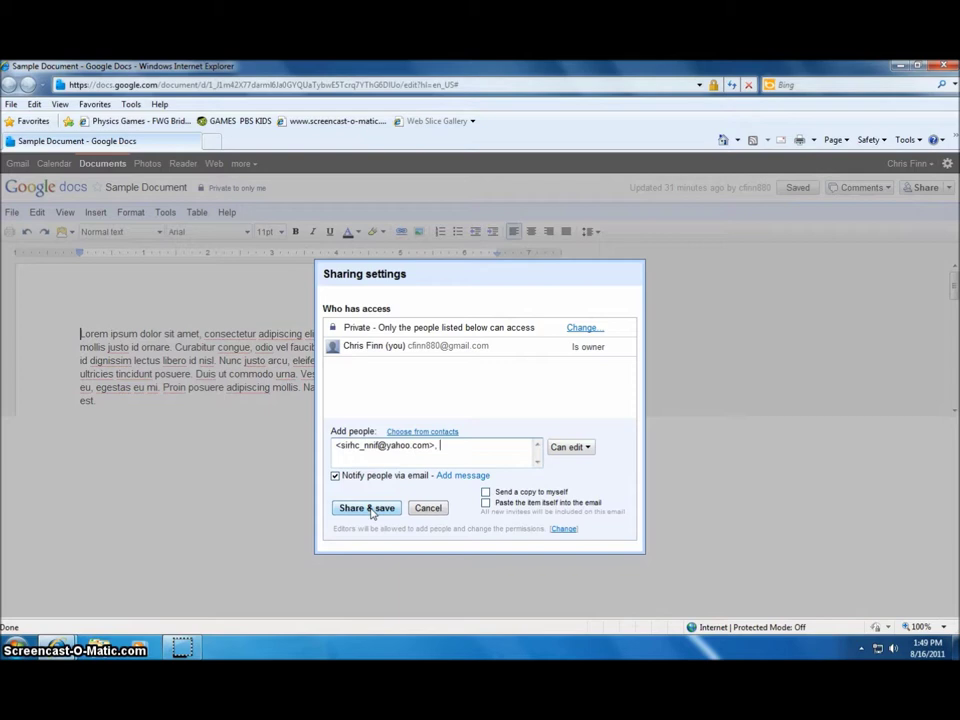
pyautogui.click(368, 508)
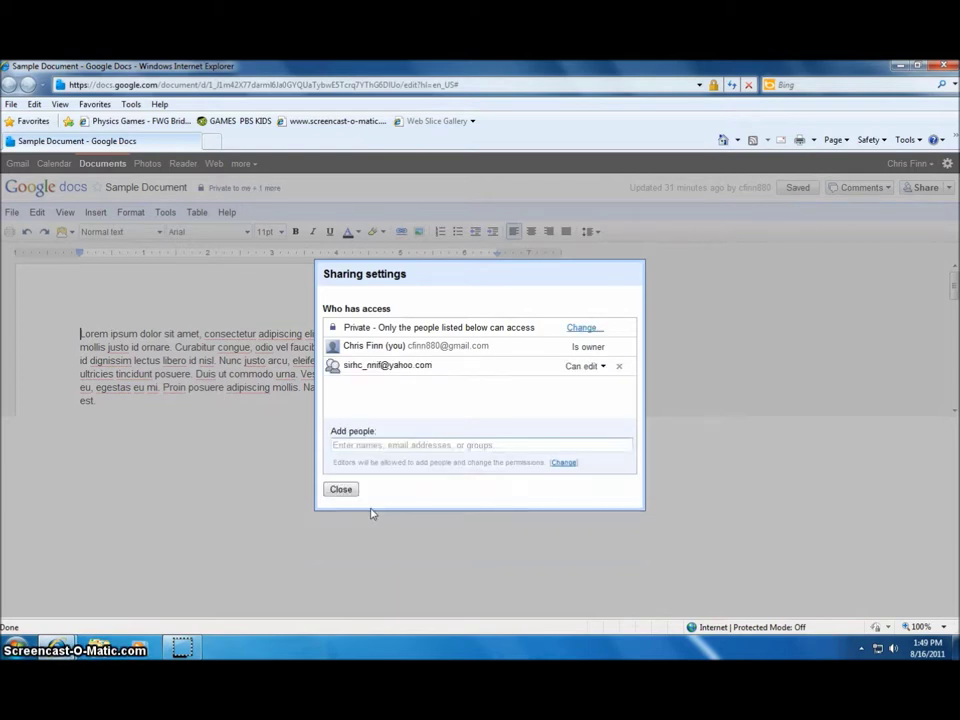
pyautogui.click(341, 489)
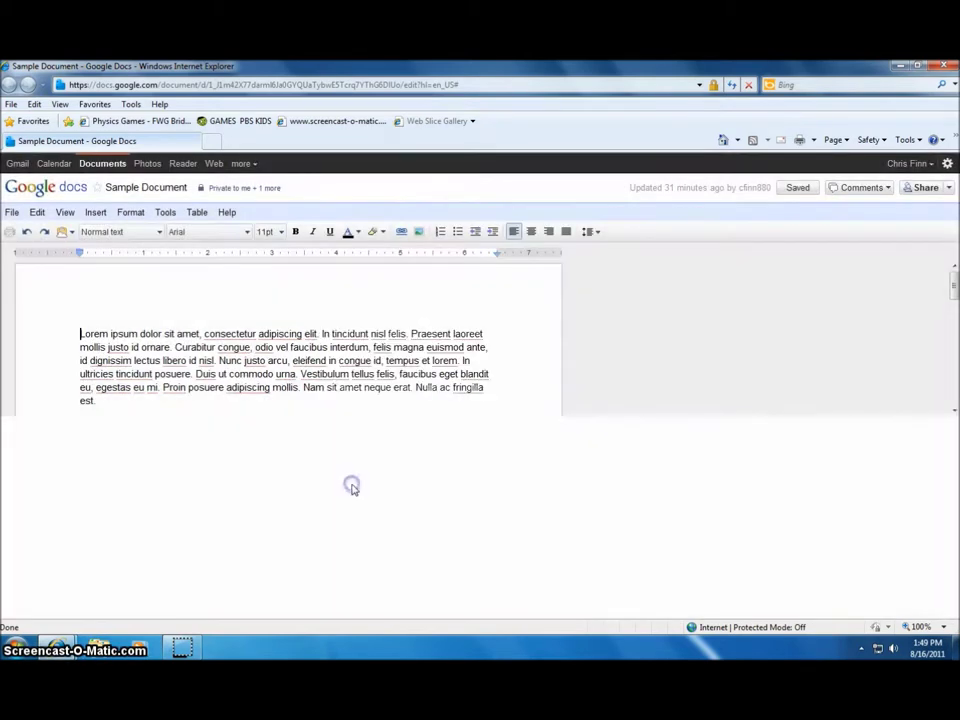
# Return to the Google Docs Home list and open the account menu
pyautogui.hotkey('alt', 'Left')
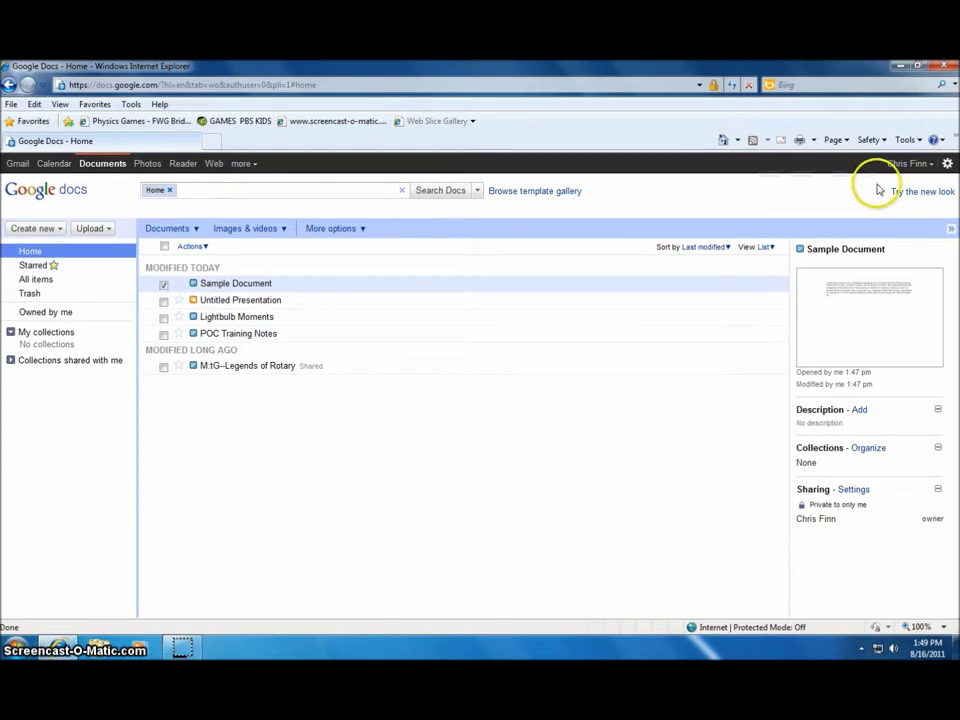
pyautogui.click(909, 163)
# Sign out of the Google account and close Internet Explorer
pyautogui.click(849, 291)
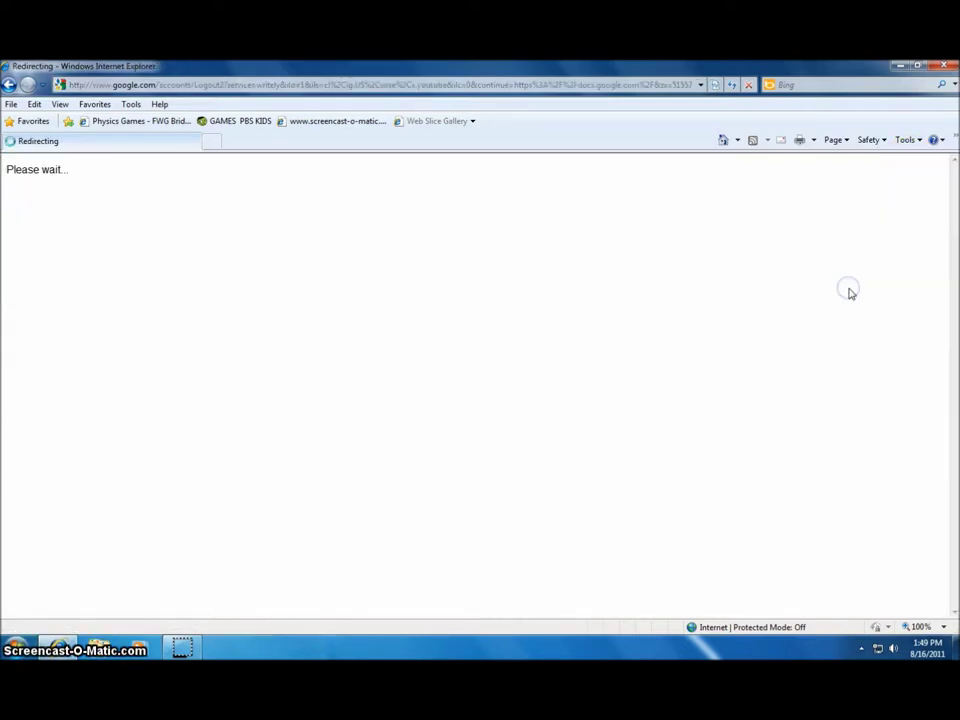
pyautogui.click(943, 66)
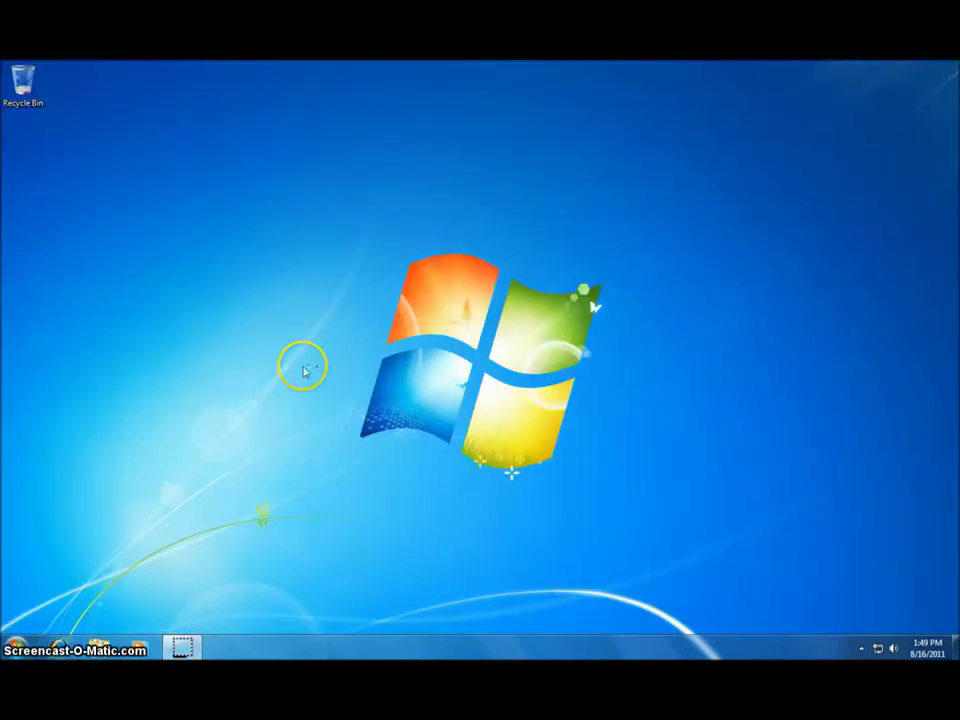